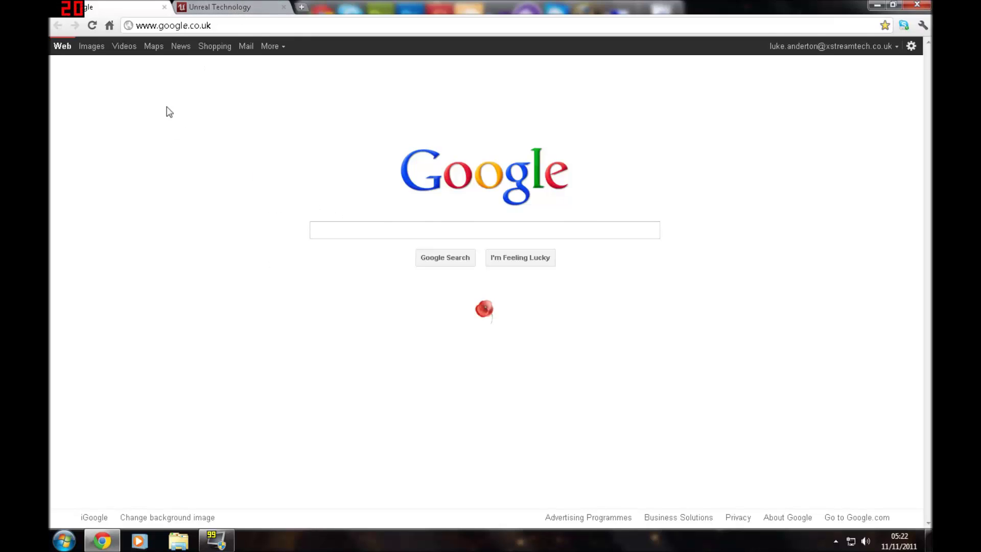
# Step: Switch Chrome to the Unreal Technology Showcase tab
pyautogui.click(198, 6)
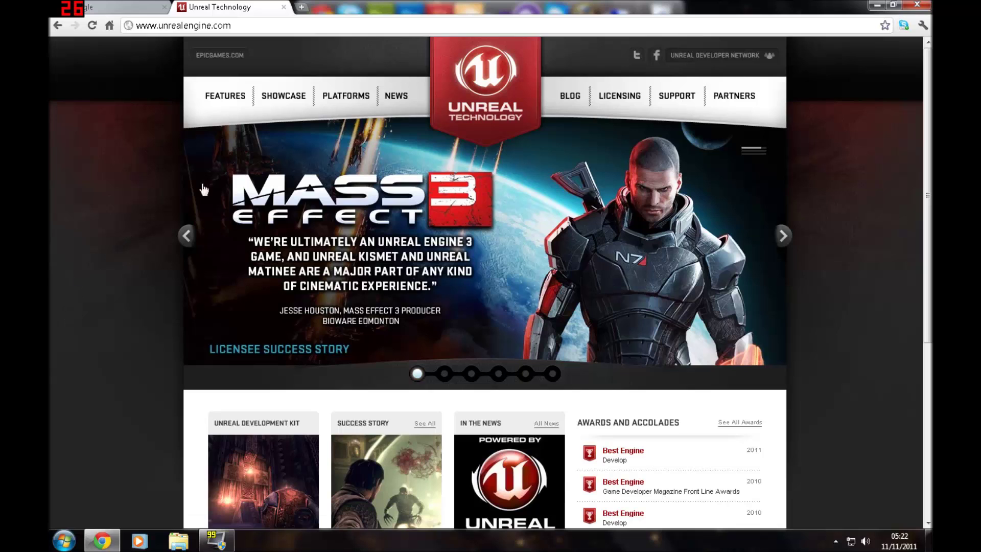
# Step: Show the Showcase Games list, including Mass Effect 3 and Gears of War
pyautogui.click(275, 106)
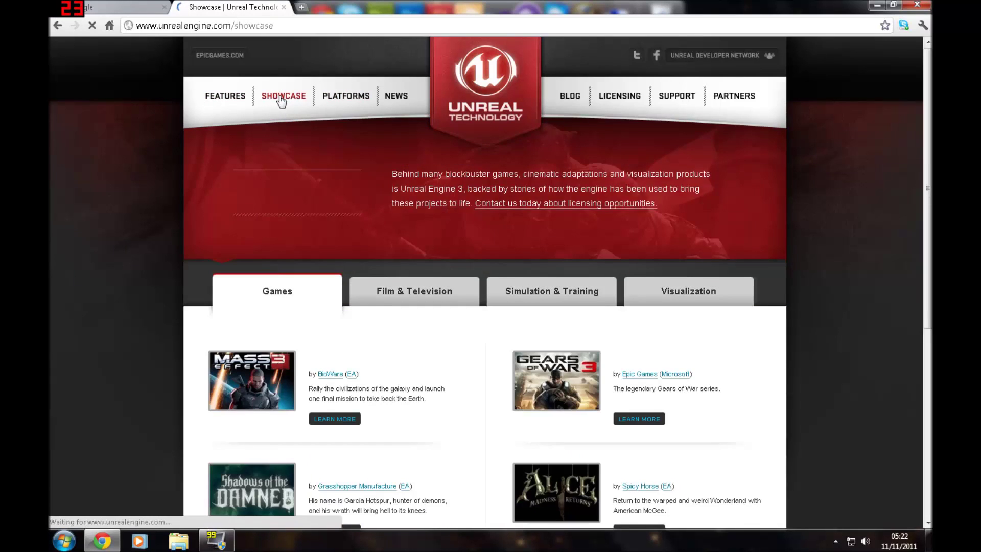
pyautogui.scroll(-2, 617, 231)
pyautogui.scroll(-2, 617, 231)
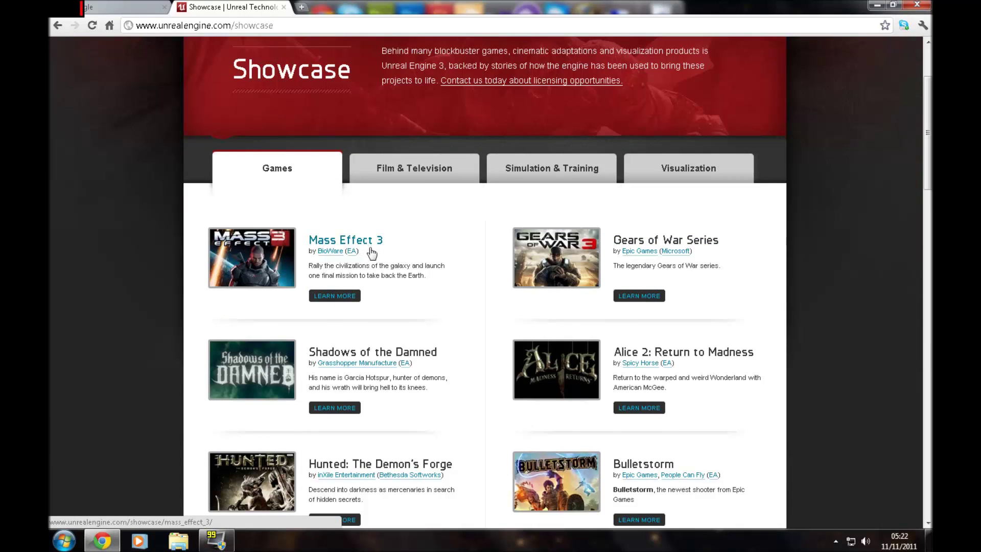
pyautogui.scroll(-1, 370, 253)
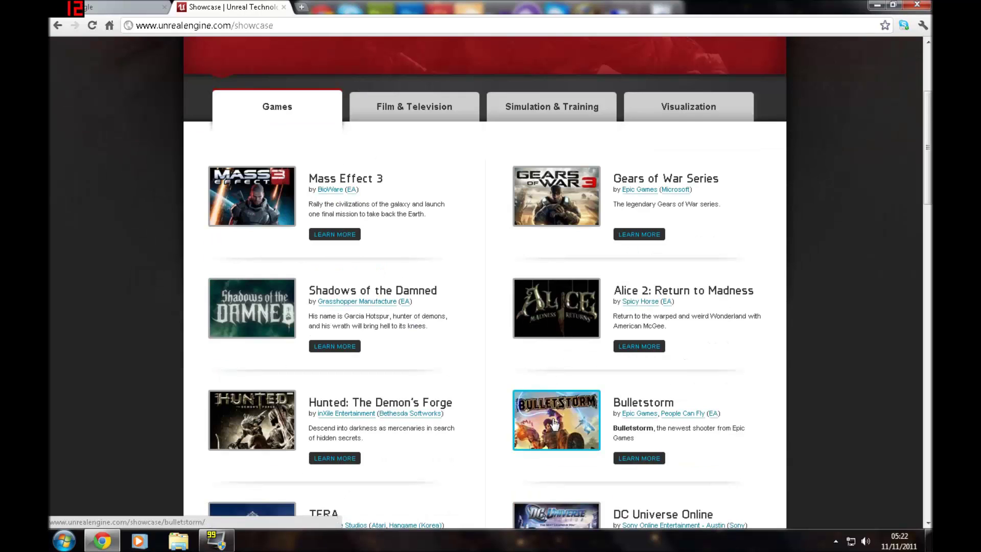
pyautogui.scroll(-3, 554, 422)
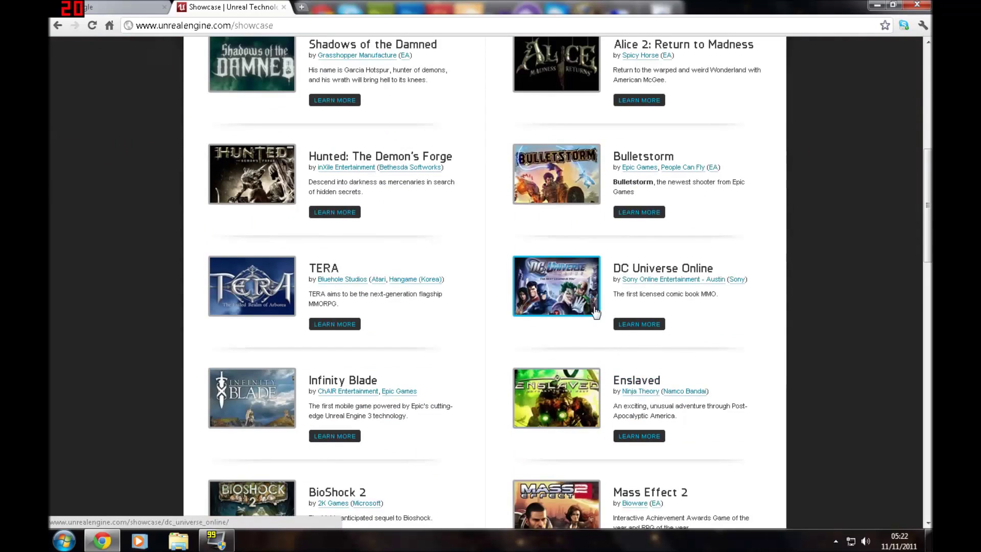
pyautogui.scroll(-1, 594, 310)
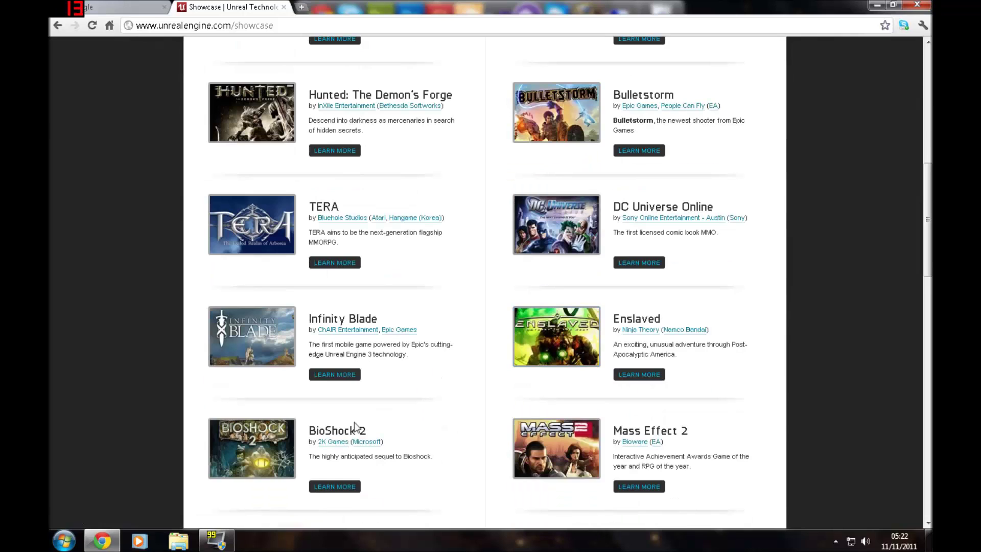
pyautogui.scroll(-3, 464, 416)
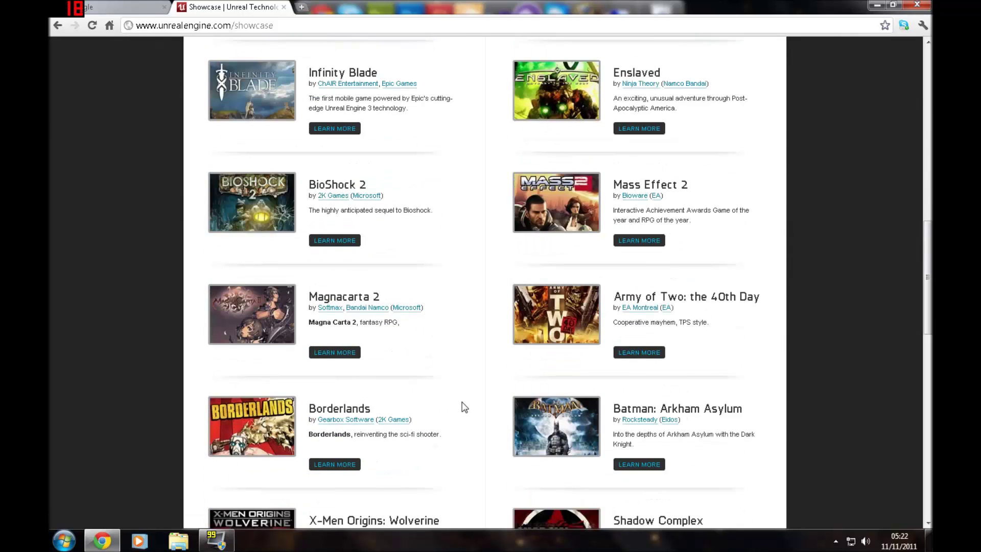
pyautogui.scroll(-2, 463, 402)
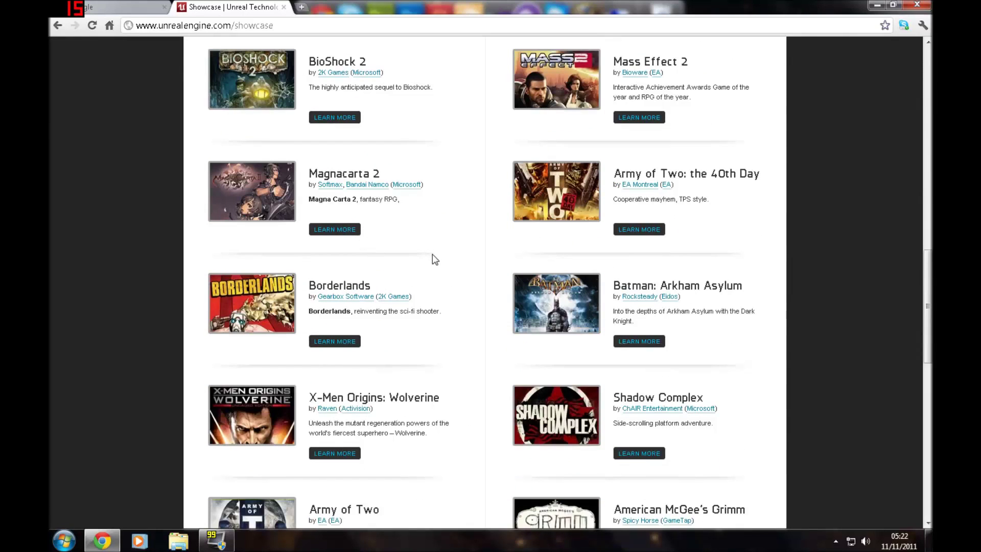
pyautogui.scroll(10, 423, 219)
pyautogui.scroll(4, 423, 215)
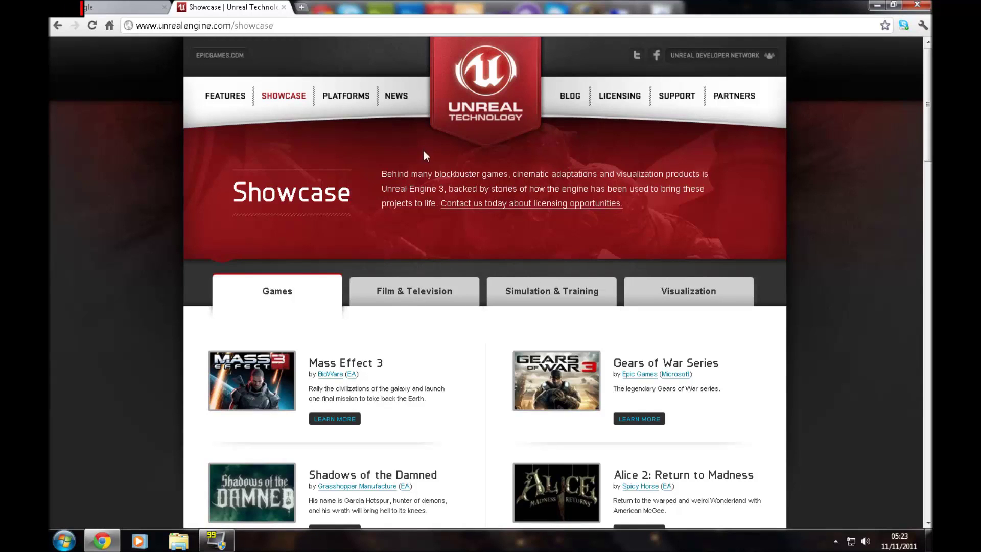
pyautogui.click(170, 29)
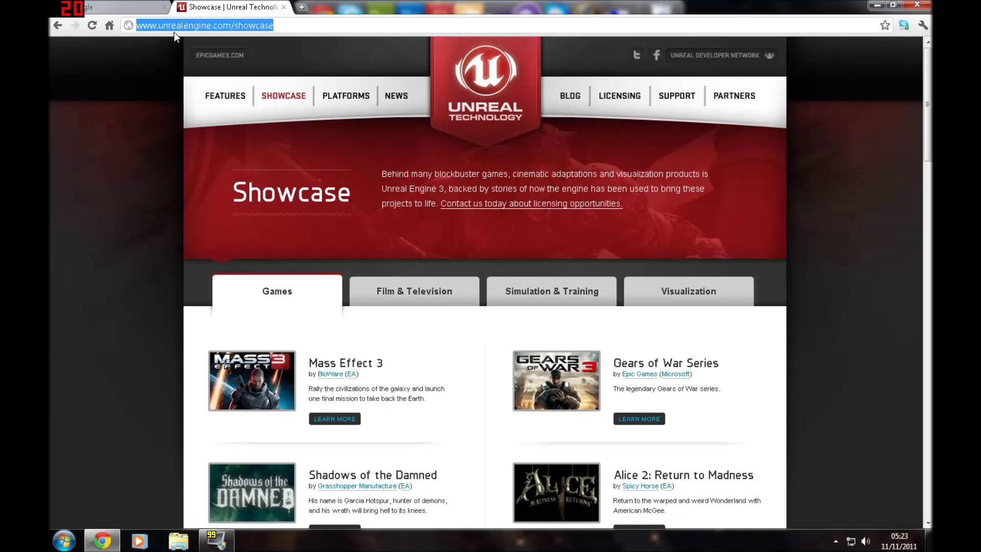
pyautogui.write('www.udk.com')
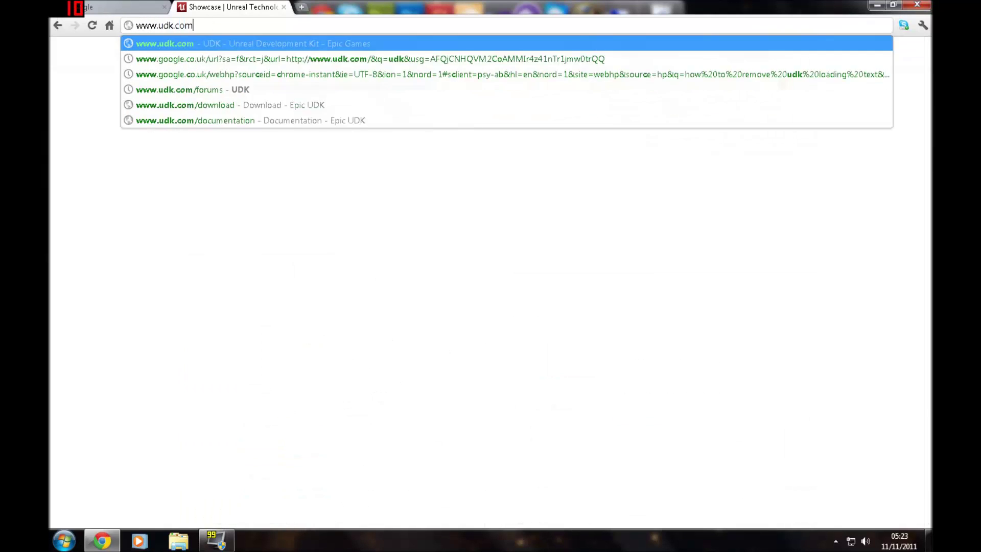
pyautogui.press('Return')
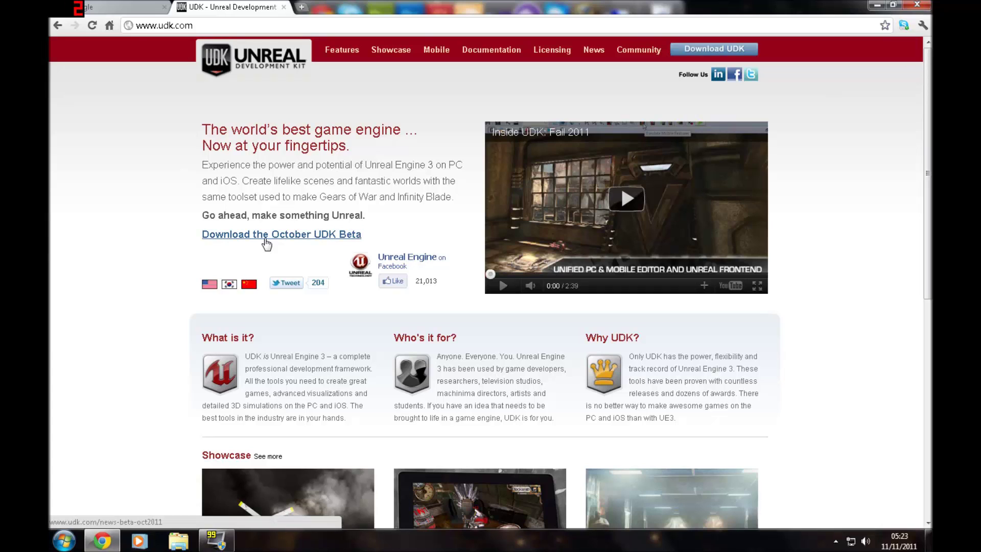
pyautogui.click(685, 52)
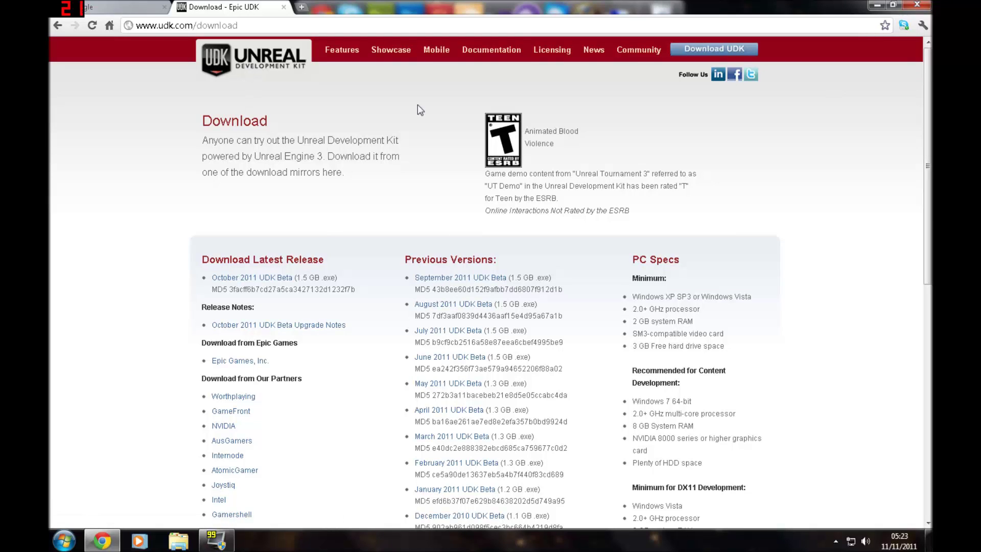
pyautogui.click(252, 286)
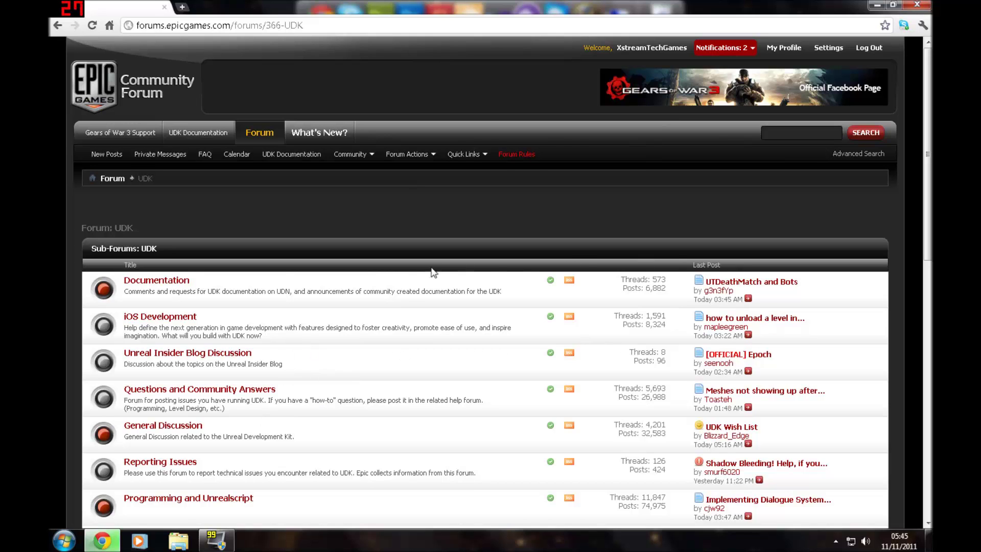
pyautogui.scroll(-1, 261, 391)
pyautogui.scroll(-3, 261, 392)
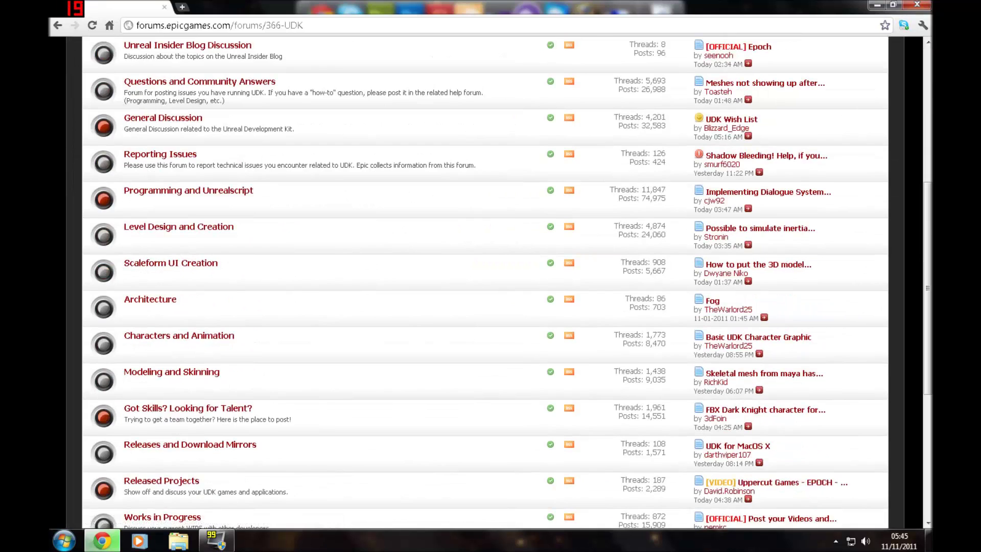
# Step: Open the Scaleform UI Creation sub-forum, then return to the UDK sub-forum list
pyautogui.click(212, 272)
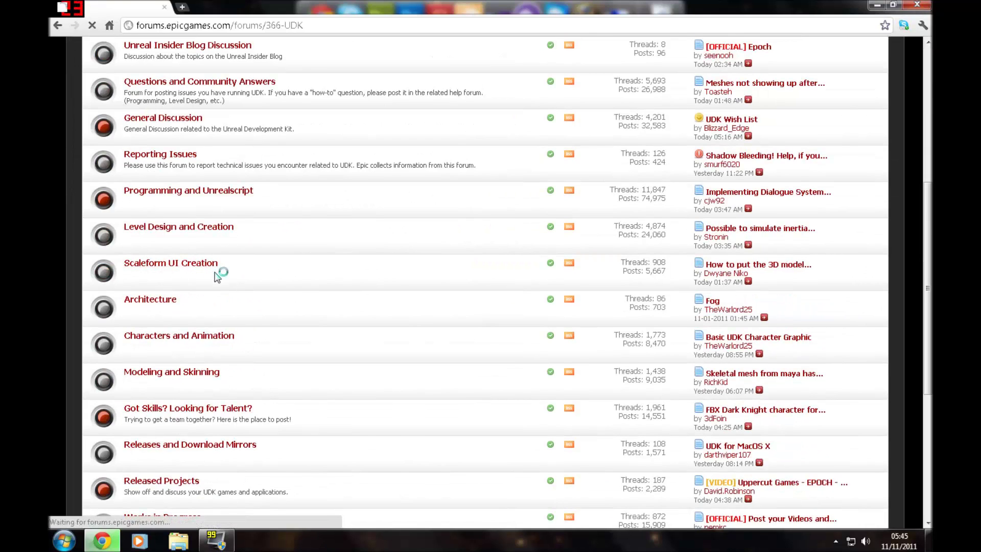
pyautogui.hotkey('alt', 'Left')
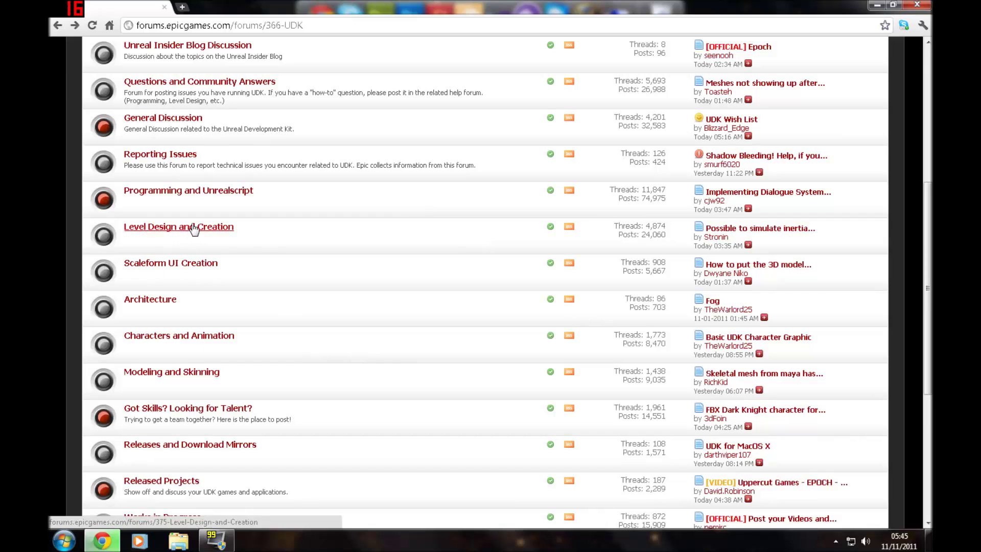
pyautogui.scroll(4, 171, 346)
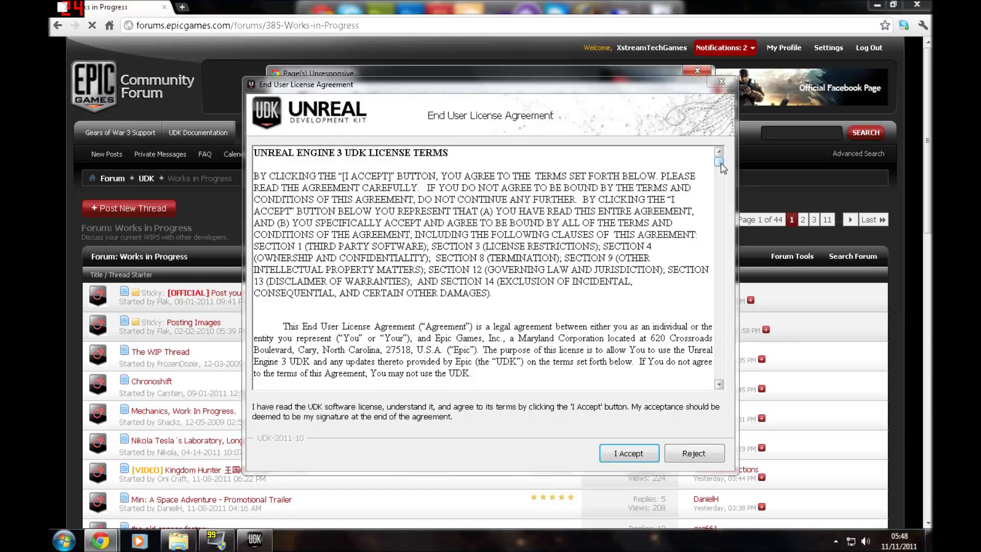
pyautogui.moveTo(721, 167)
pyautogui.mouseDown()
pyautogui.moveTo(734, 318)
pyautogui.moveTo(725, 383)
pyautogui.mouseUp()
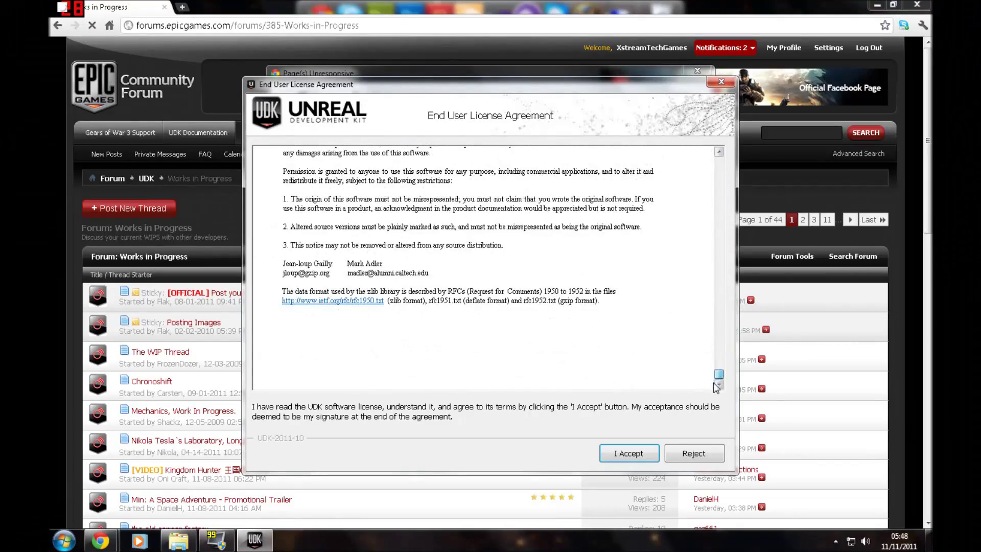
# Step: Accept the UDK license, kill the frozen forum page, and install to C:\UDK\UDK-2011-10
pyautogui.click(625, 455)
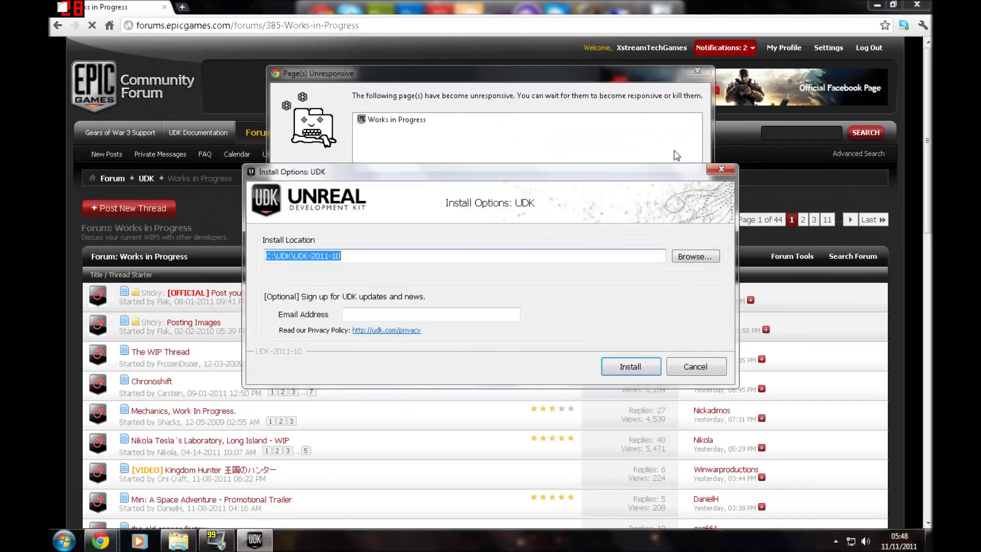
pyautogui.click(380, 194)
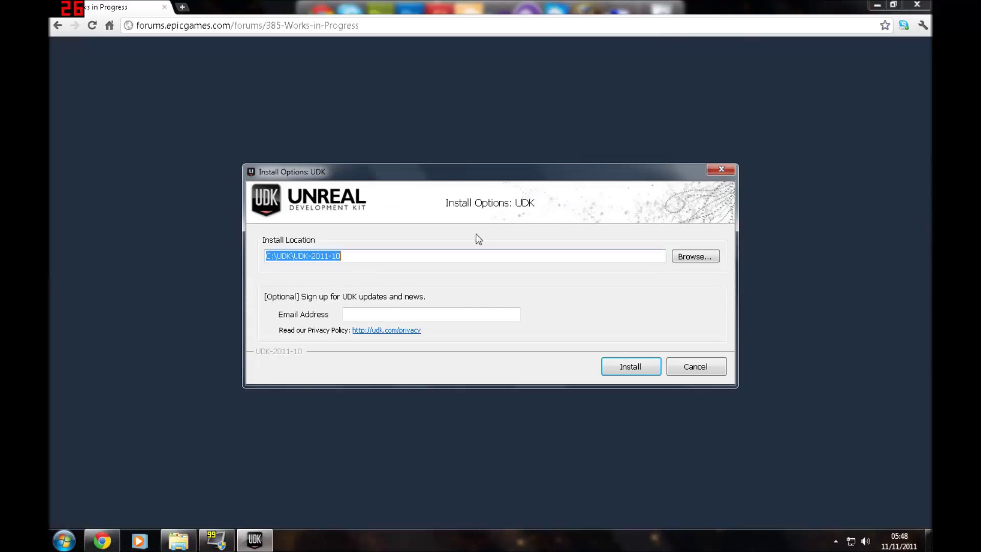
pyautogui.click(638, 374)
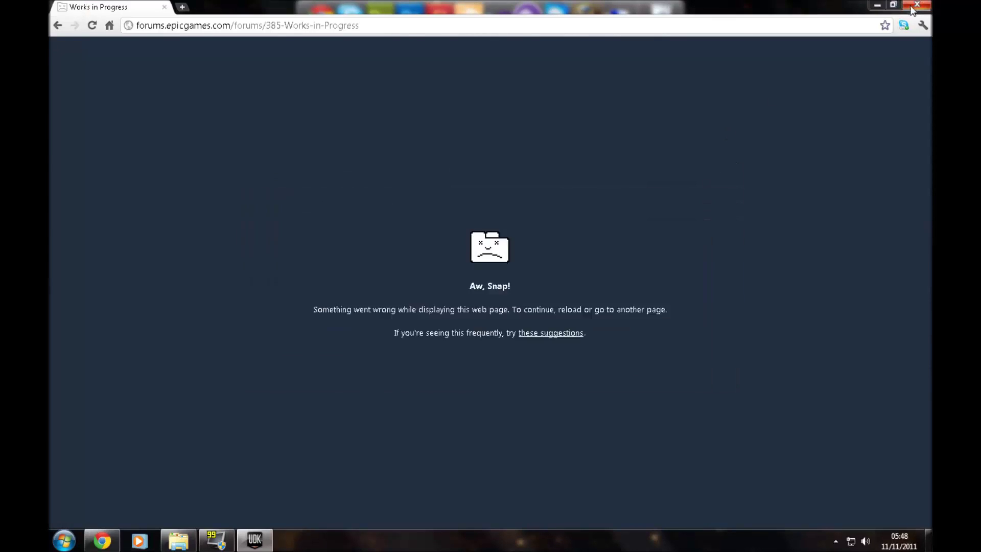
# Step: Close the crashed Chrome window while the UDK installation runs to completion
pyautogui.click(912, 7)
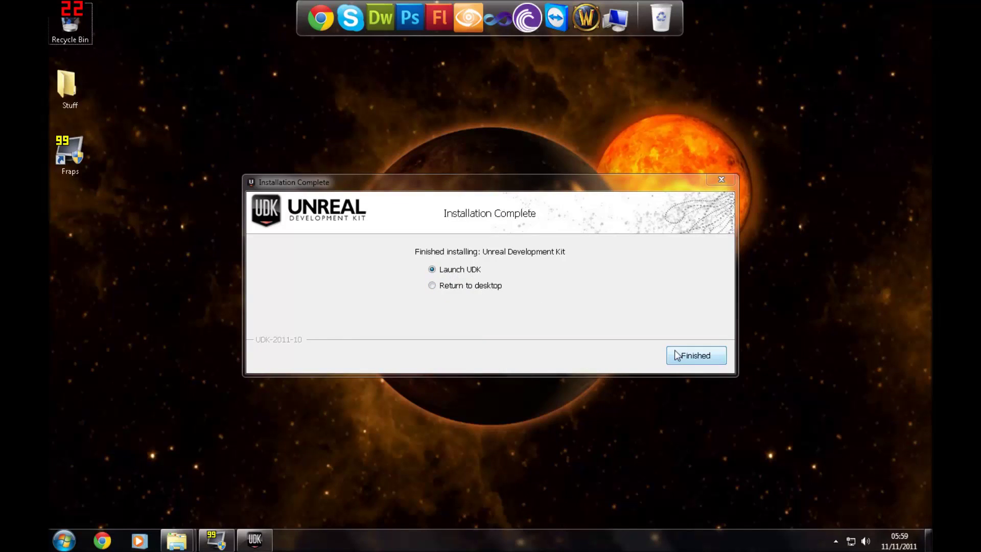
# Step: Finish the installer and send a UDK Editor shortcut from UDK-2011-10 to the desktop
pyautogui.click(686, 357)
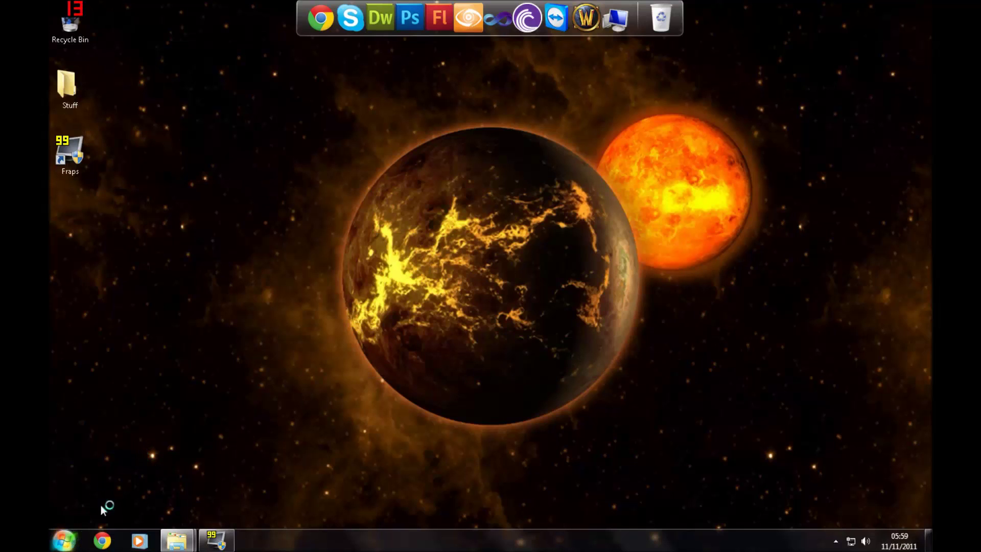
pyautogui.click(65, 541)
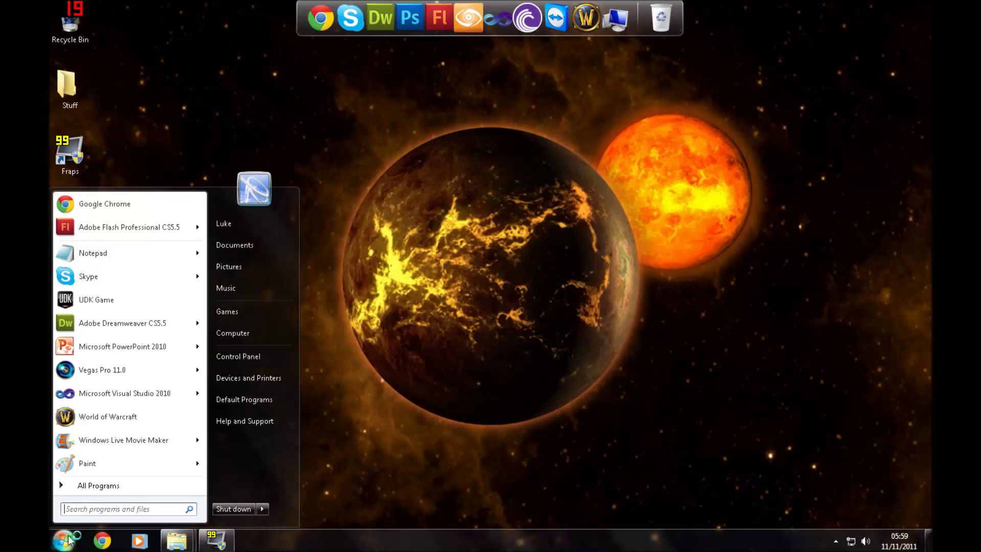
pyautogui.click(94, 486)
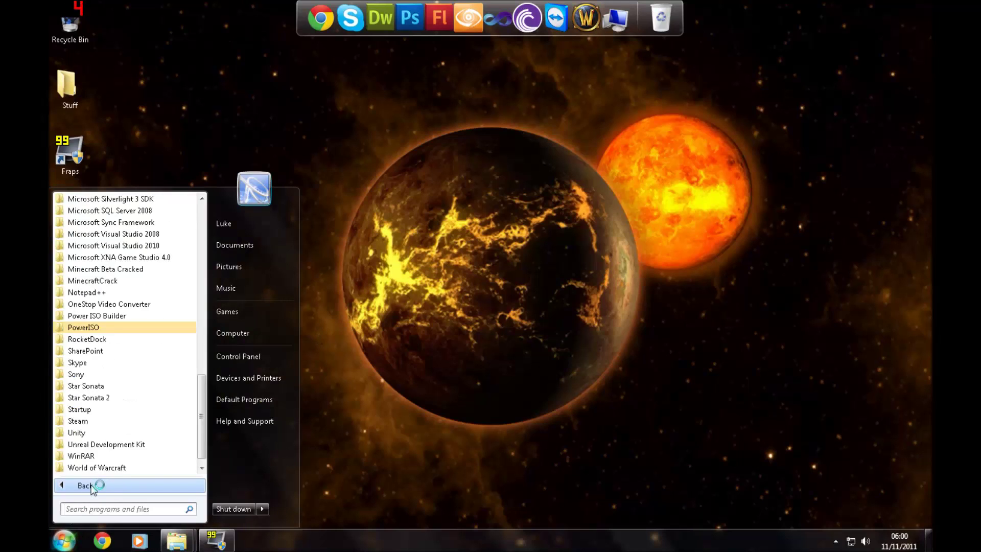
pyautogui.click(139, 446)
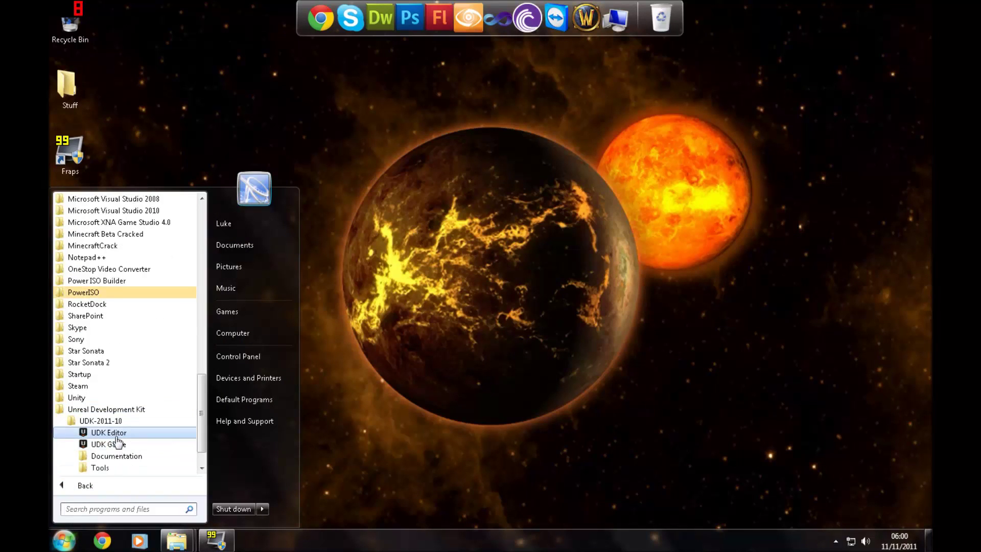
pyautogui.rightClick(108, 435)
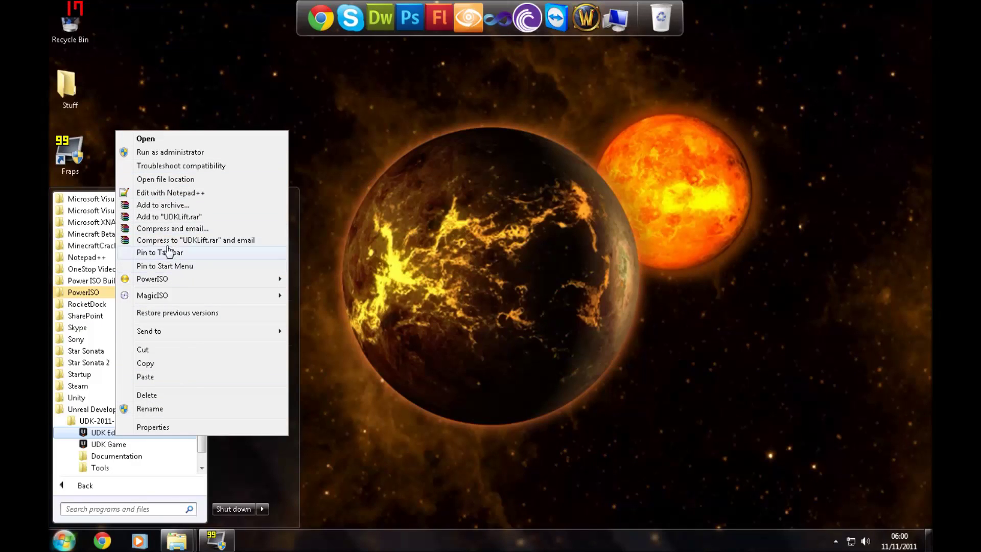
pyautogui.moveTo(149, 331)
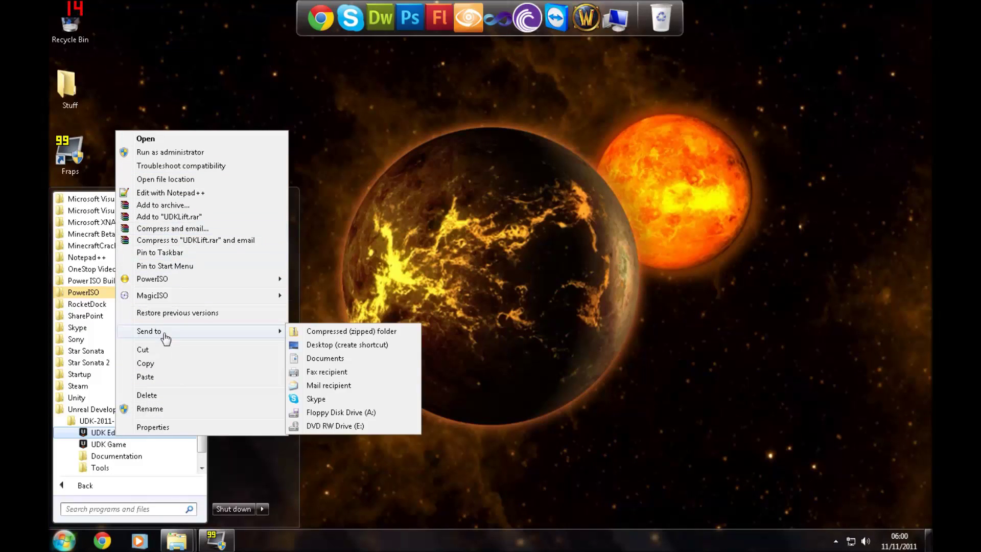
pyautogui.click(353, 344)
# Step: Add the UDK Editor shortcut to the dock
pyautogui.click(348, 246)
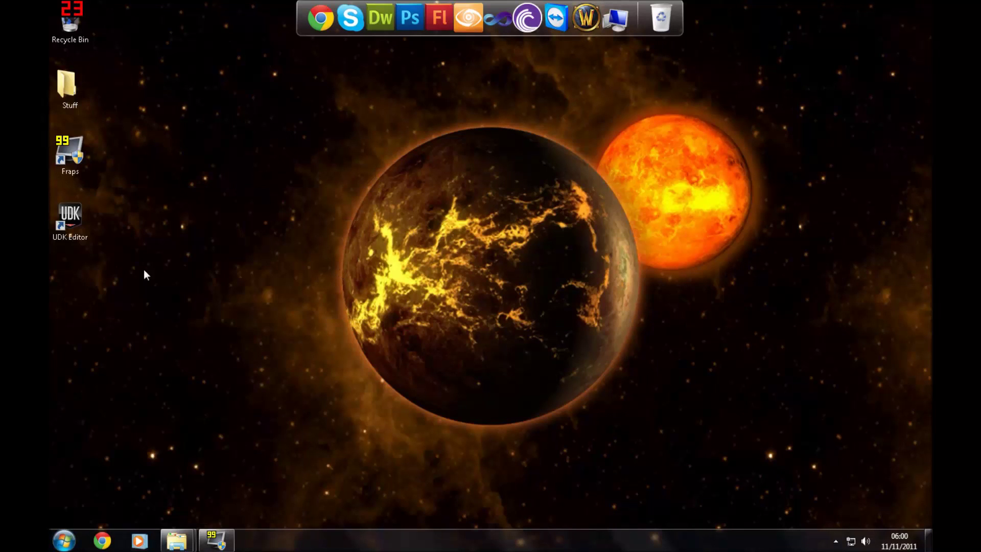
pyautogui.rightClick(63, 210)
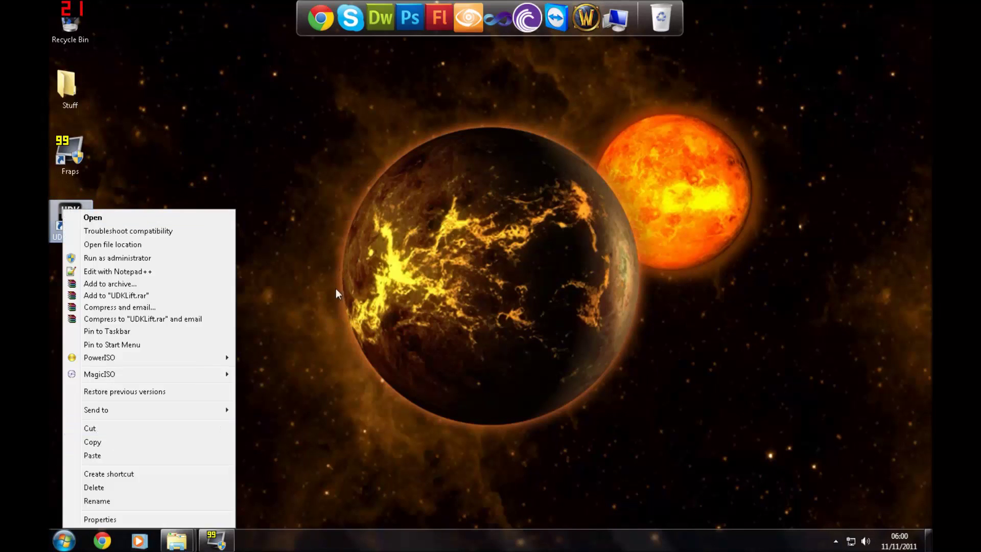
pyautogui.press('Escape')
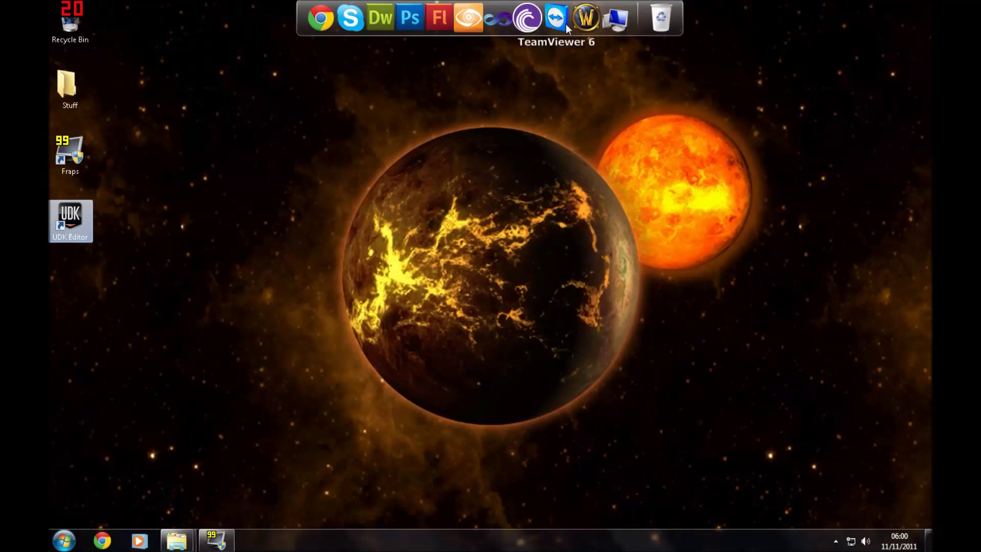
pyautogui.moveTo(566, 24); pyautogui.dragTo(569, 21)
# Step: Launch UDK Editor from the dock and wait for the Welcome to UDK screen
pyautogui.click(569, 22)
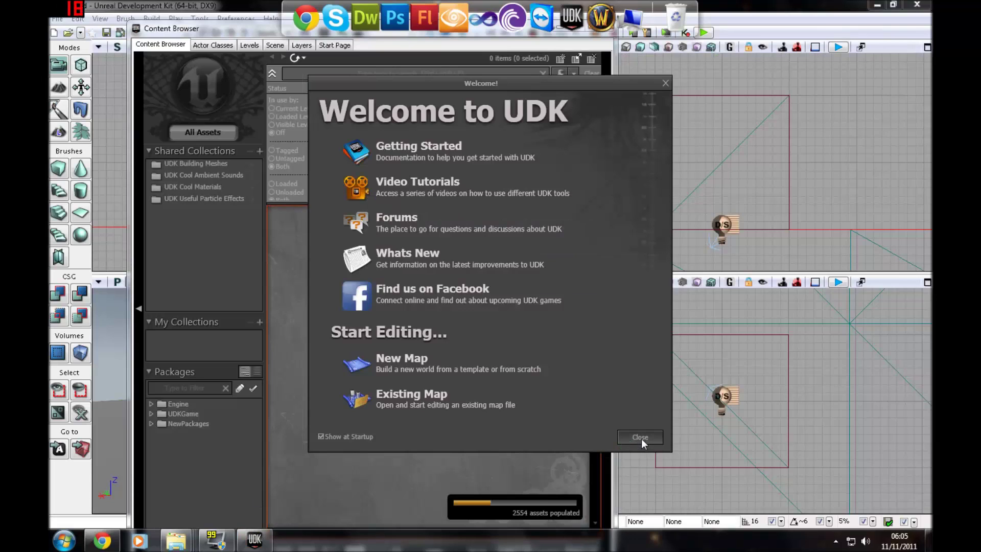
# Step: Dismiss the Welcome screen and Content Browser, then start File > New Map
pyautogui.click(642, 438)
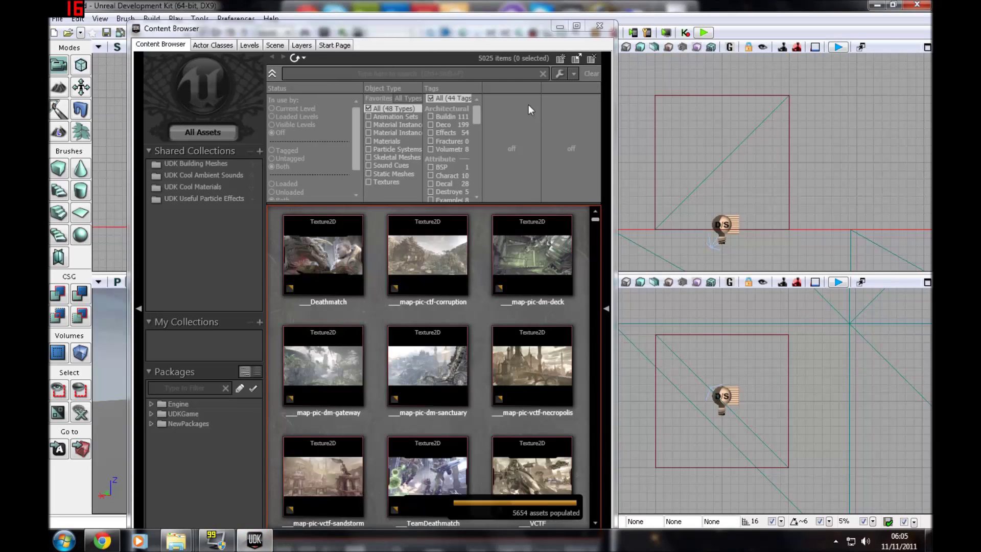
pyautogui.click(599, 26)
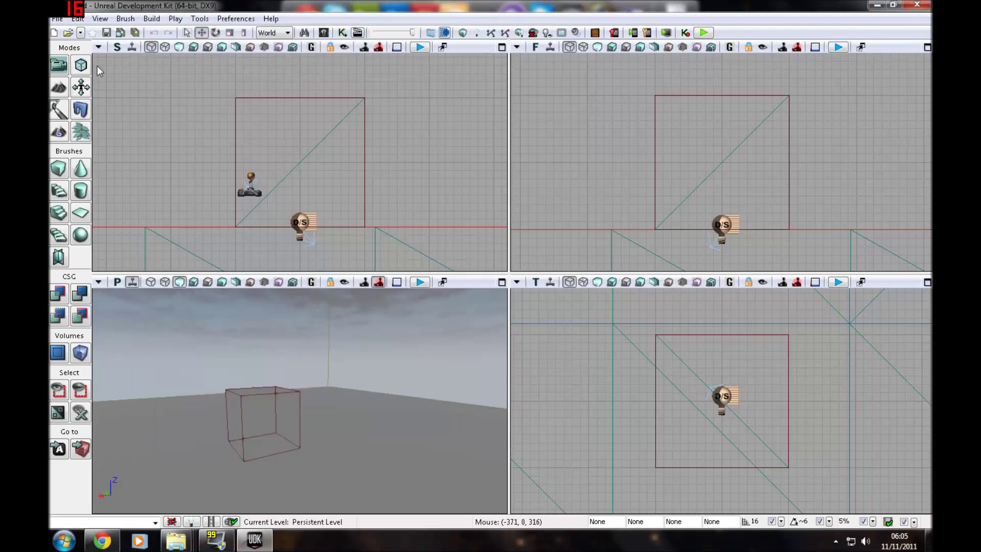
pyautogui.click(58, 18)
pyautogui.click(76, 33)
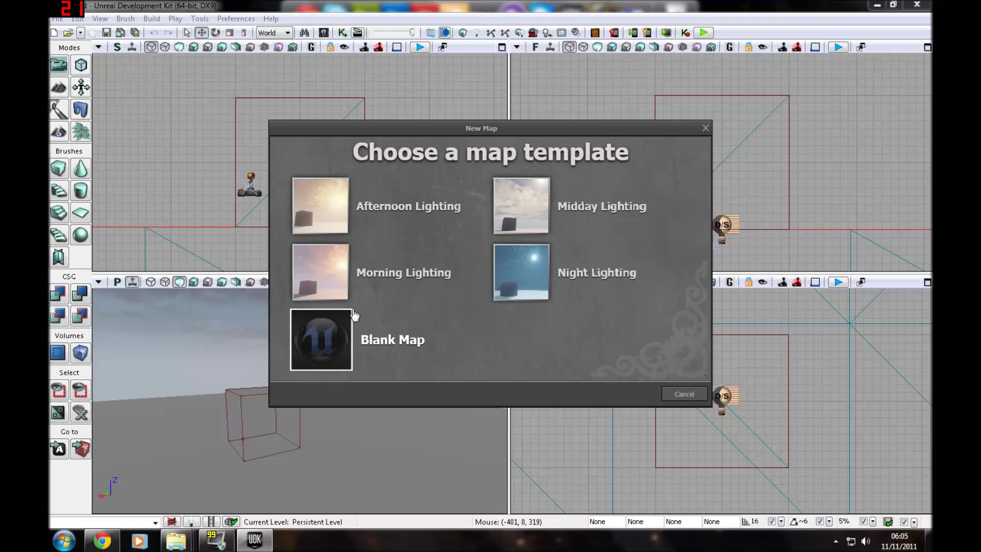
# Step: Create a Night Lighting map, set the perspective view to Lit, and Play in Viewport
pyautogui.click(564, 283)
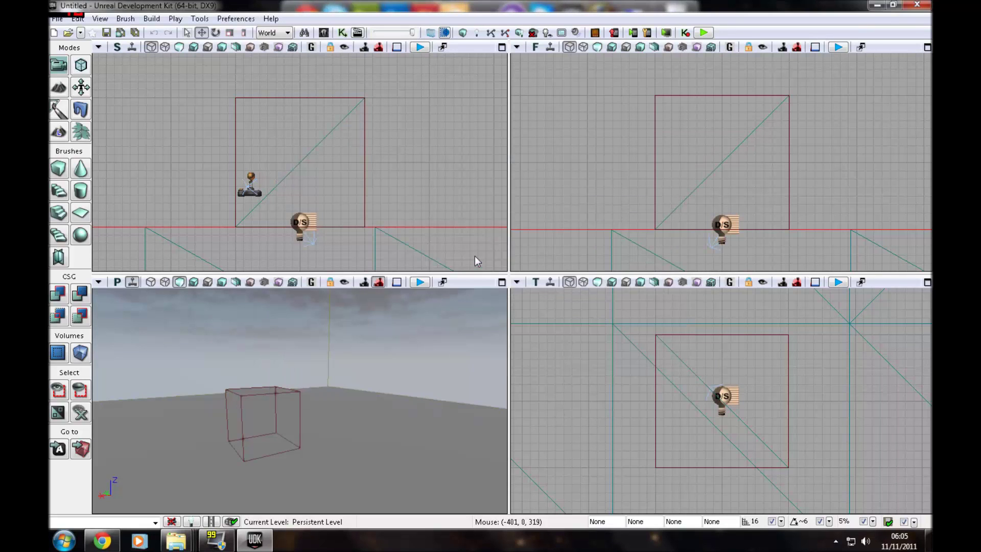
pyautogui.click(193, 281)
pyautogui.moveTo(299, 398); pyautogui.dragTo(299, 430, button='right')
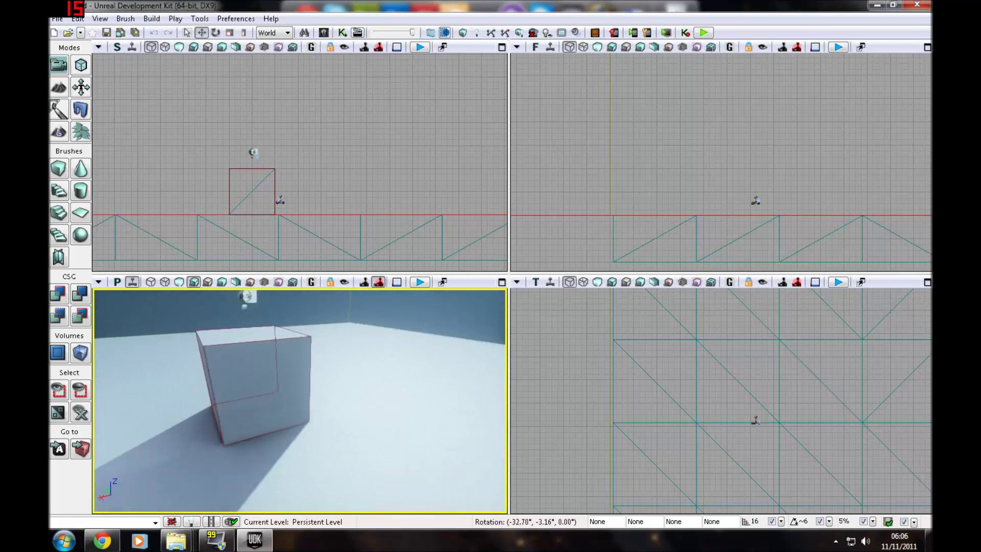
pyautogui.click(419, 282)
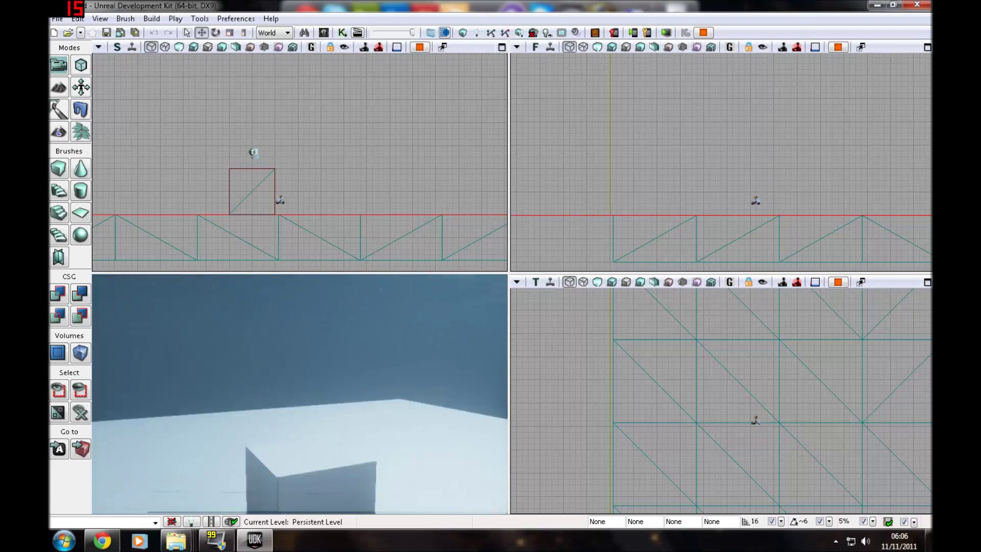